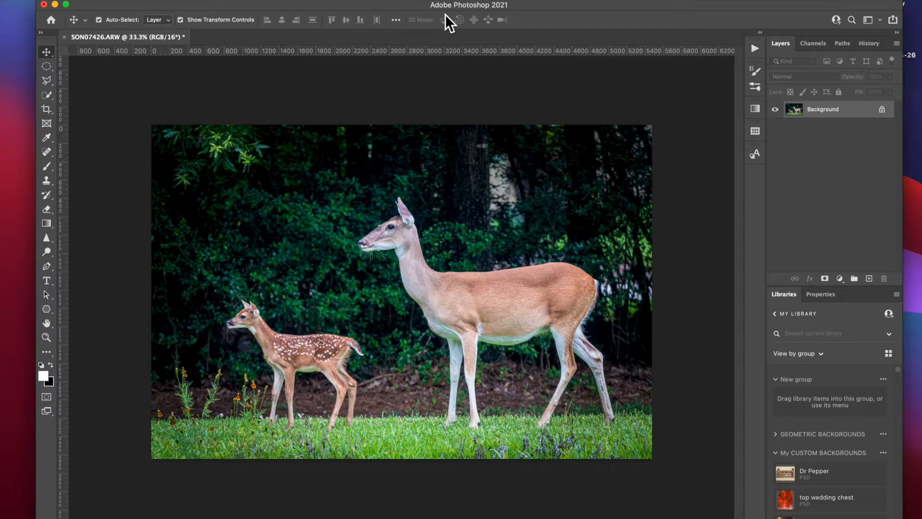
Show the Actions panel, and begin creating a new action set but cancel it.
click(373, 2)
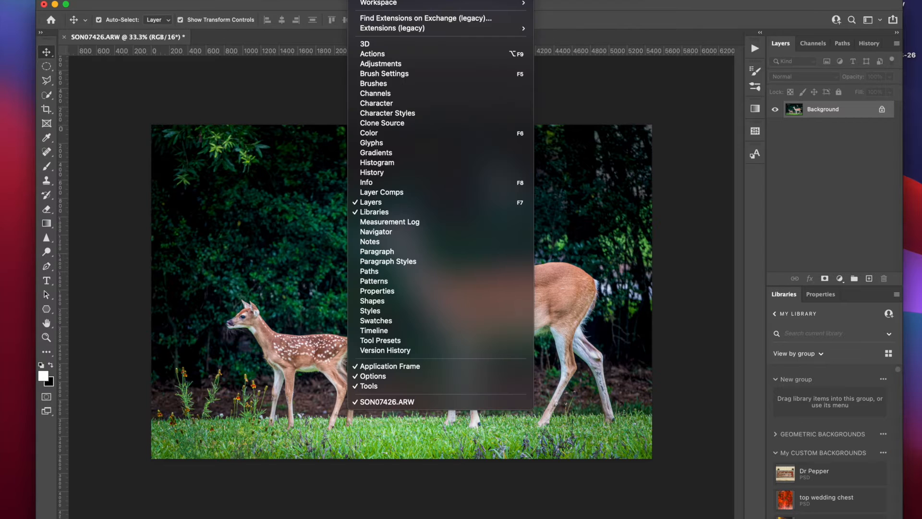
click(388, 55)
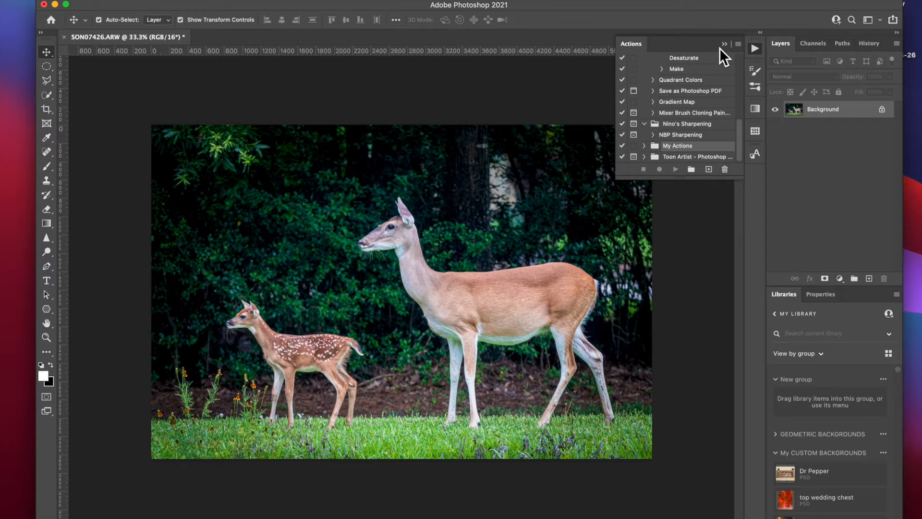
click(390, 5)
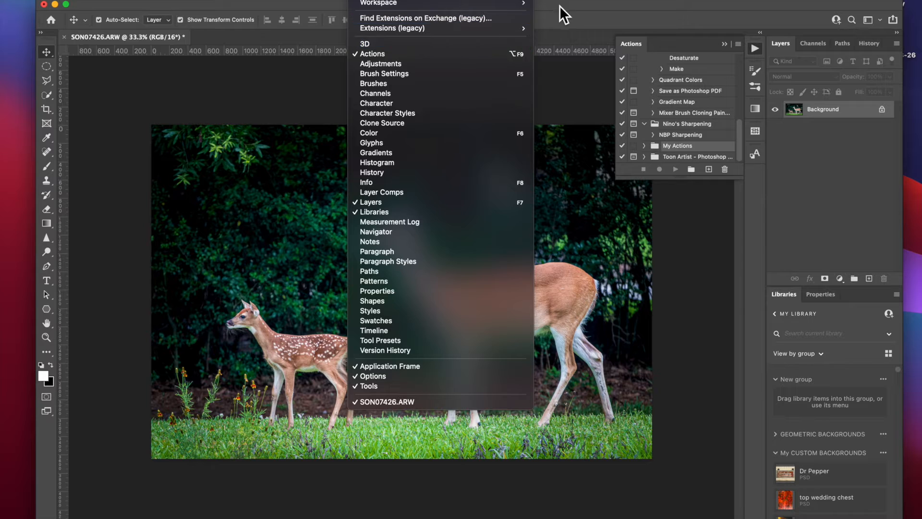
click(640, 11)
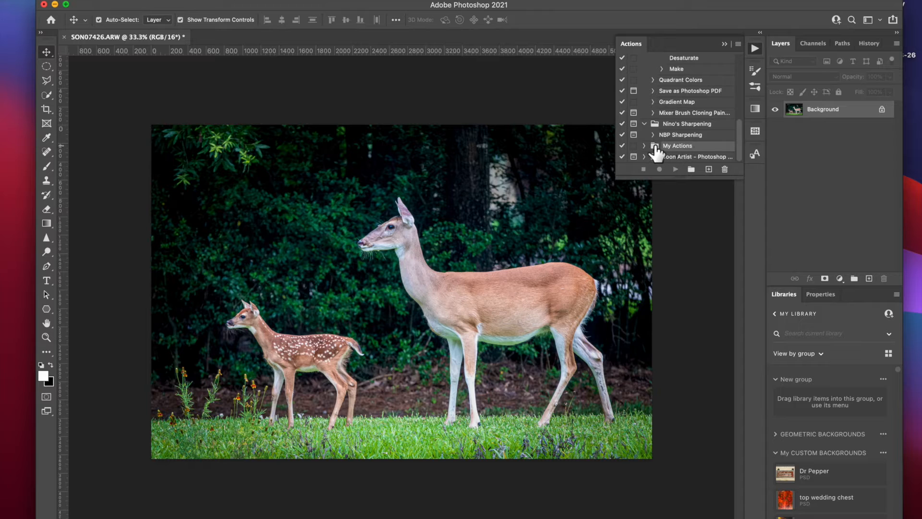
click(691, 169)
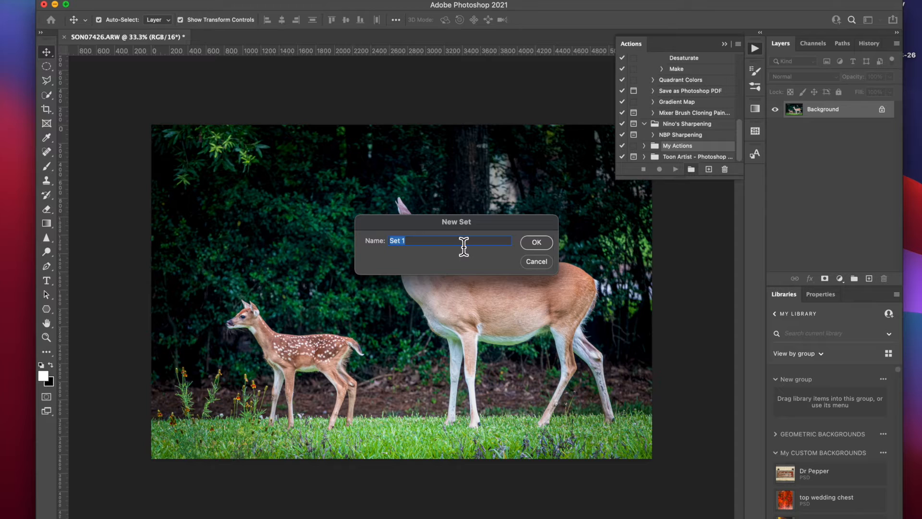
click(543, 260)
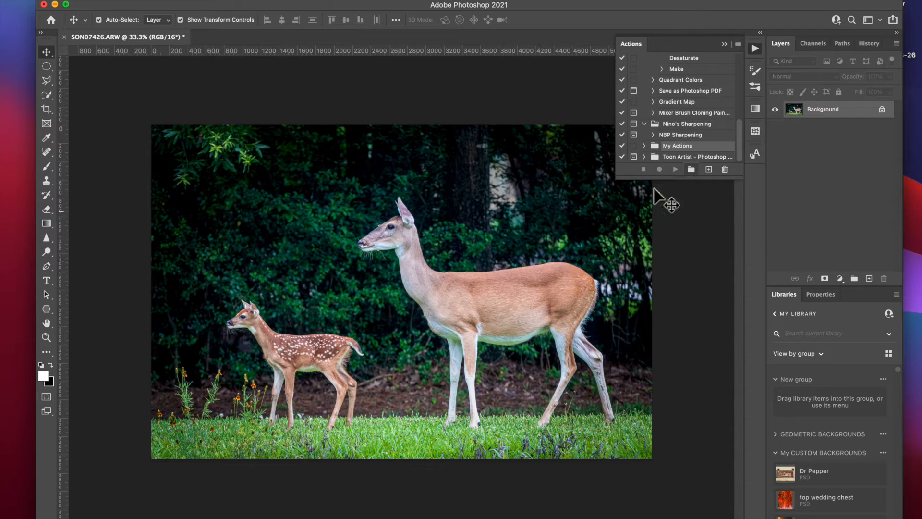
Start recording a new action named "Enhance detail with blur" in the My Actions set.
click(710, 171)
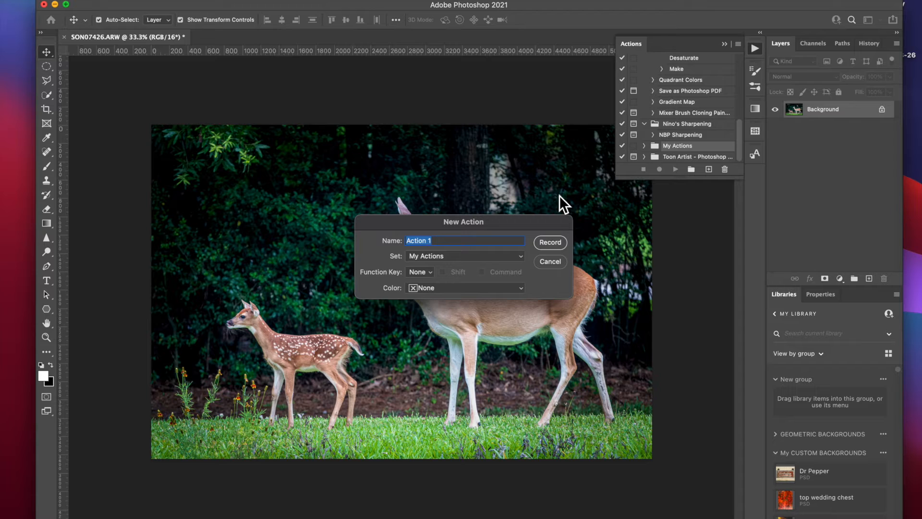
text(Enahnce Detail)
key(BackSpace)
key(BackSpace)
key(BackSpace)
key(BackSpace)
key(BackSpace)
key(BackSpace)
key(BackSpace)
key(BackSpace)
key(BackSpace)
key(BackSpace)
text(ance)
key(BackSpace)
key(Right)
key(Right)
text(detail with blur)
click(550, 242)
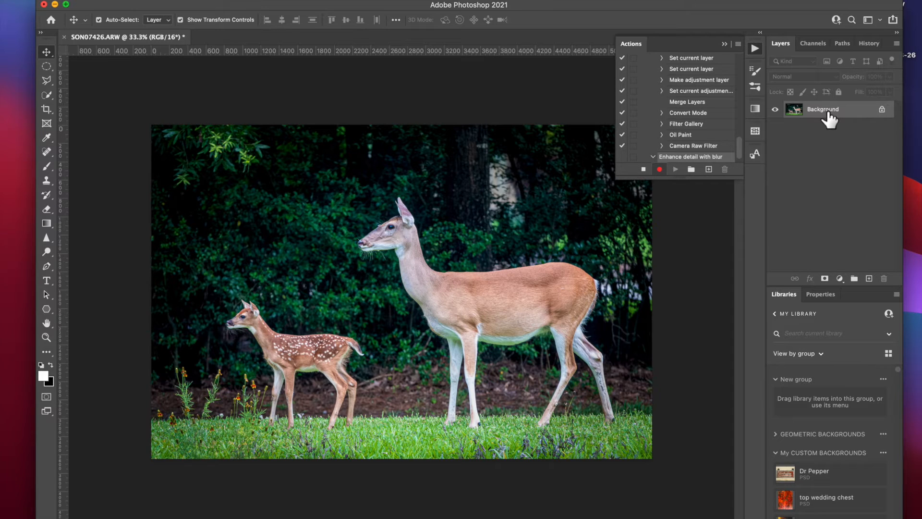
Duplicate the Background layer twice and put the two copies into a group.
key(super+j)
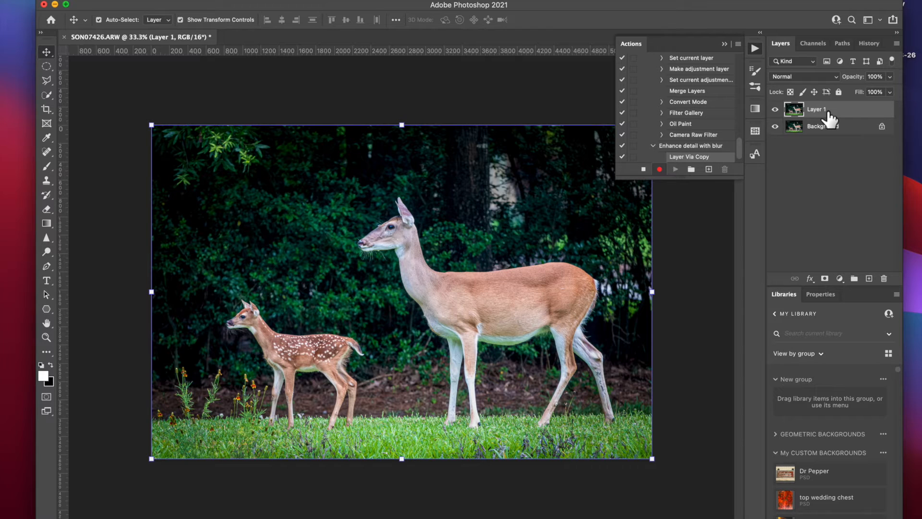
key(super+j)
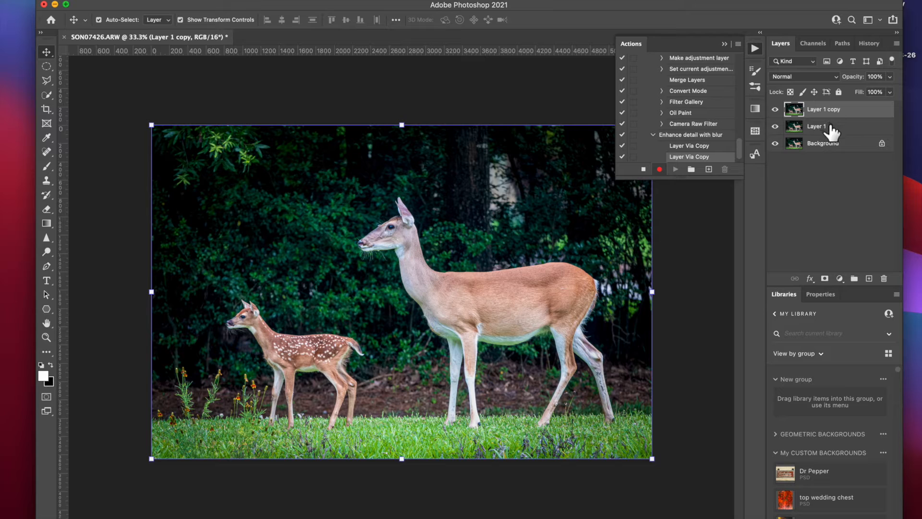
shift+click(833, 133)
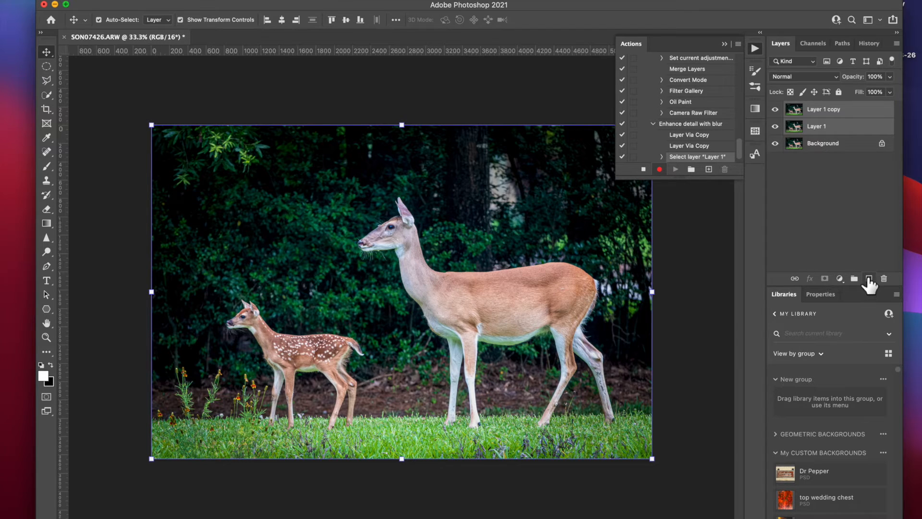
click(854, 278)
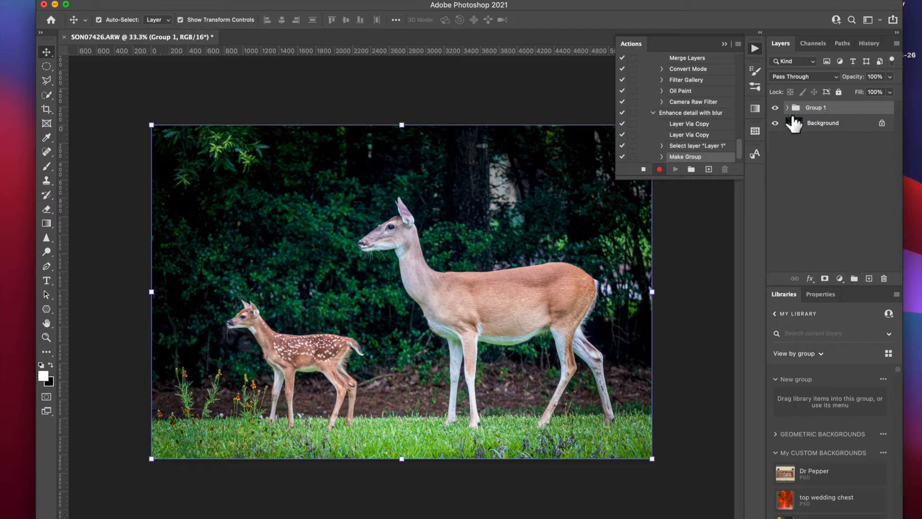
Rename the new layer group "enahnced detail" and set its blend mode to Overlay.
double_click(815, 108)
text(enahnced detail)
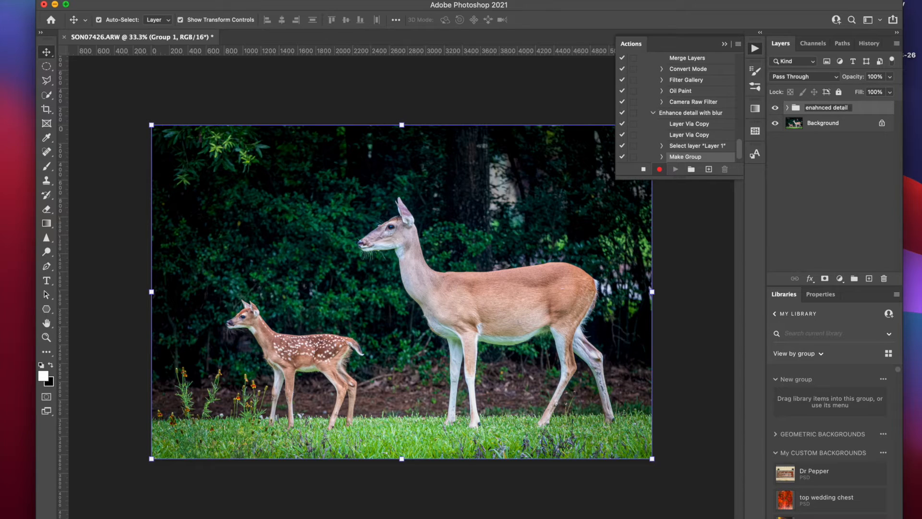
click(800, 108)
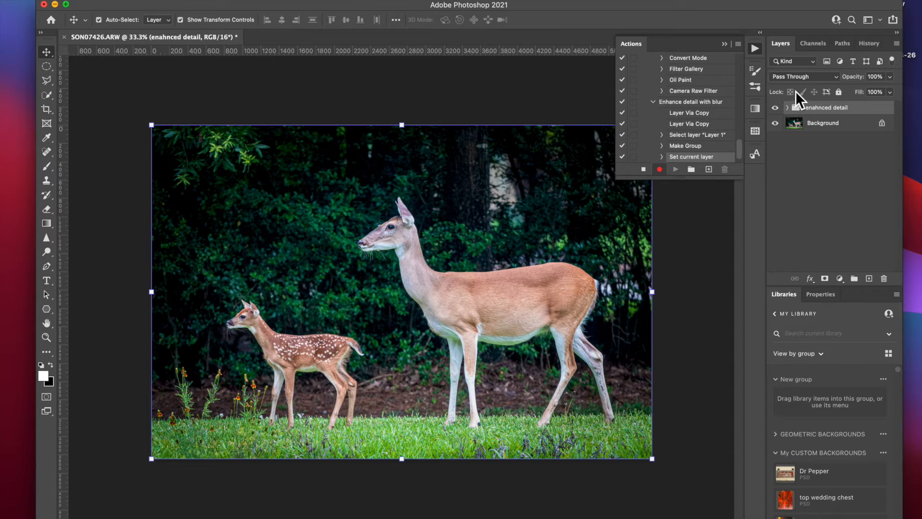
click(800, 80)
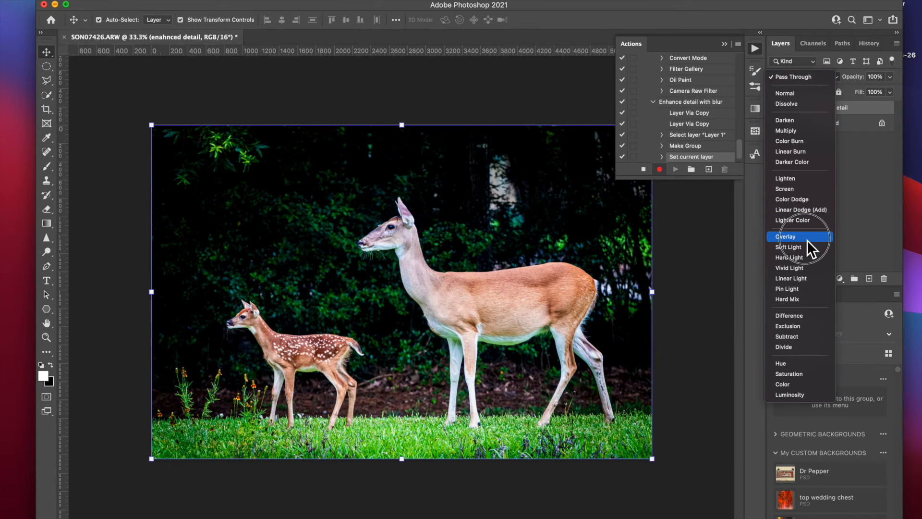
click(807, 240)
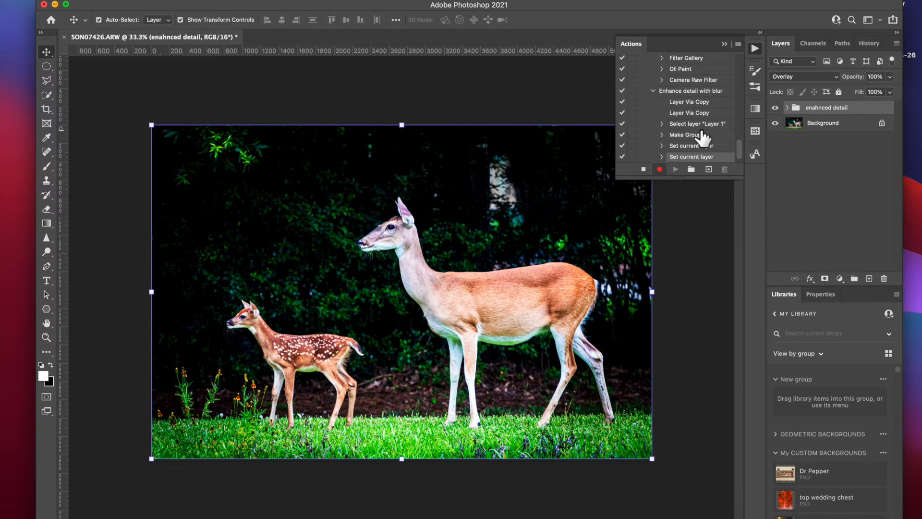
Convert Layer 1 copy inside the group for smart filters and invert it.
click(787, 109)
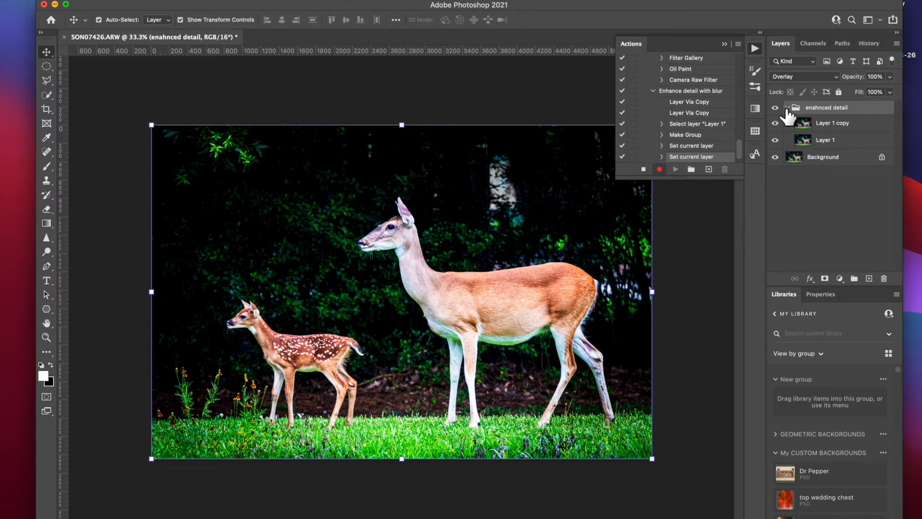
click(801, 127)
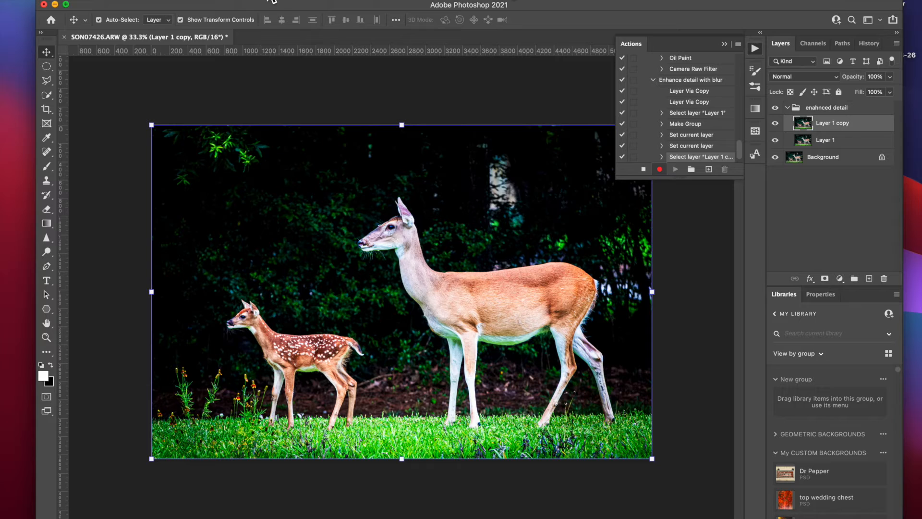
click(250, 0)
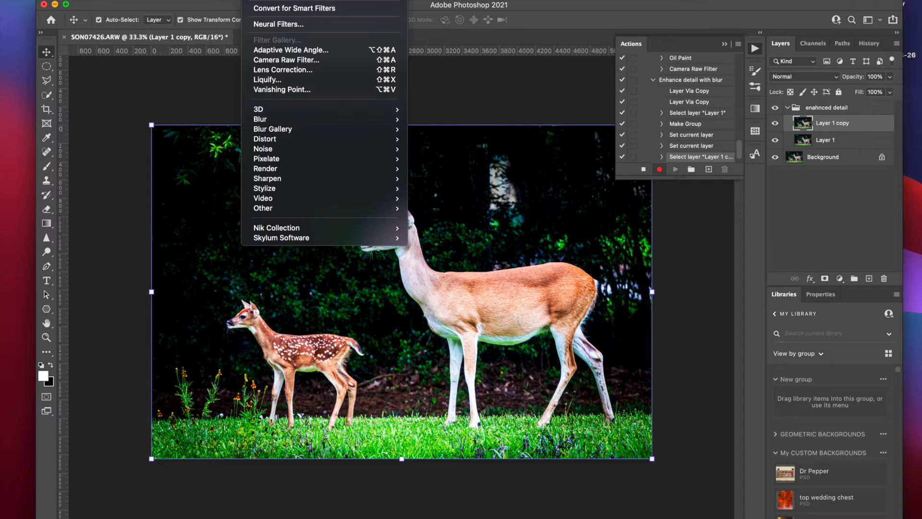
click(276, 9)
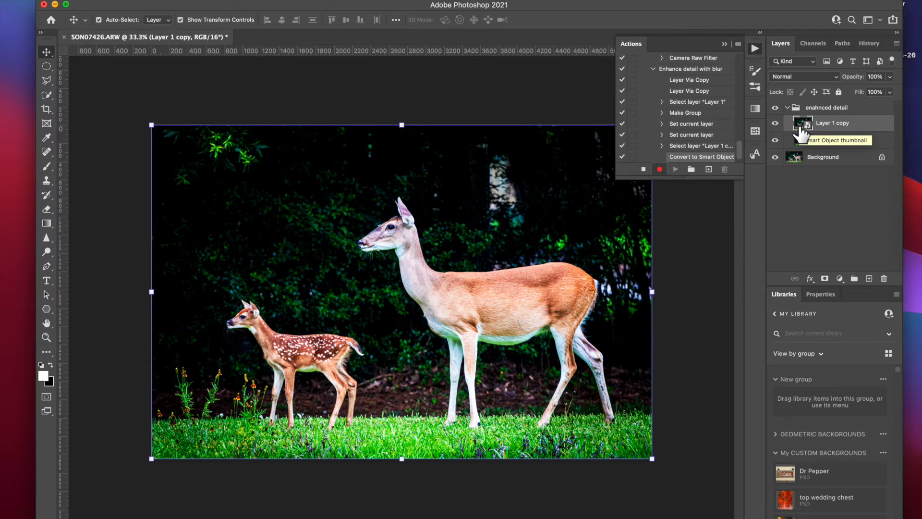
key(super+i)
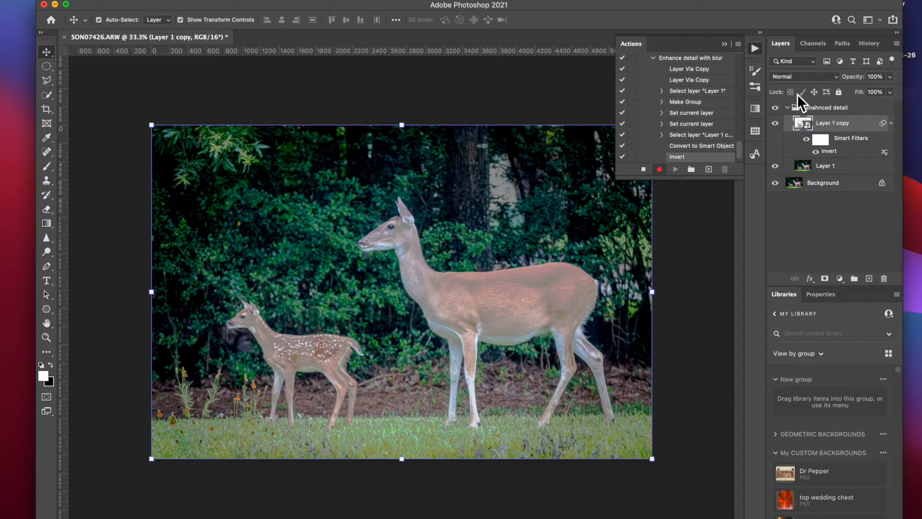
Set Layer 1 copy's blend mode to Vivid Light, and hide and reshow the group to compare the result.
click(794, 77)
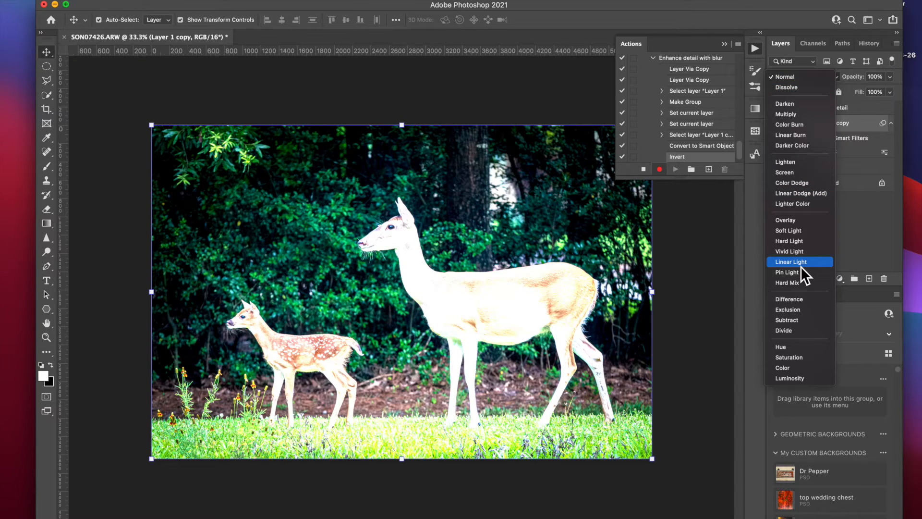
click(800, 255)
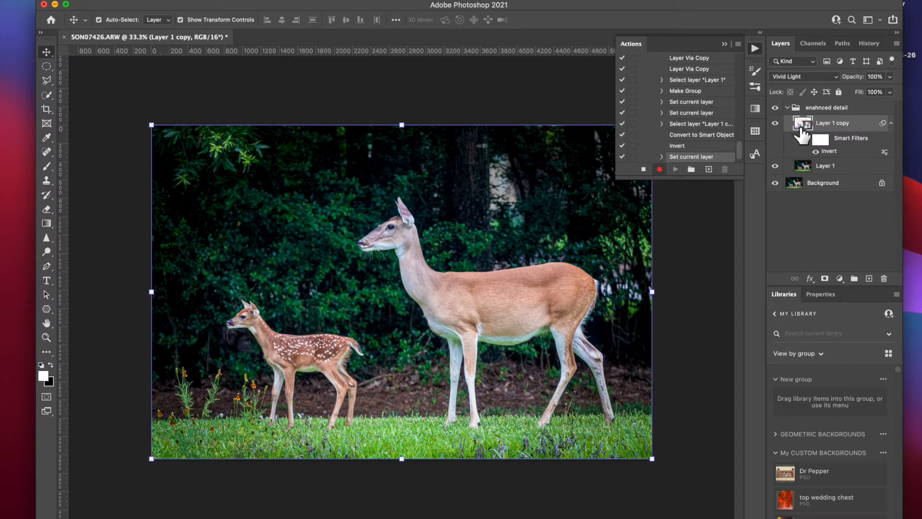
click(775, 107)
click(775, 107)
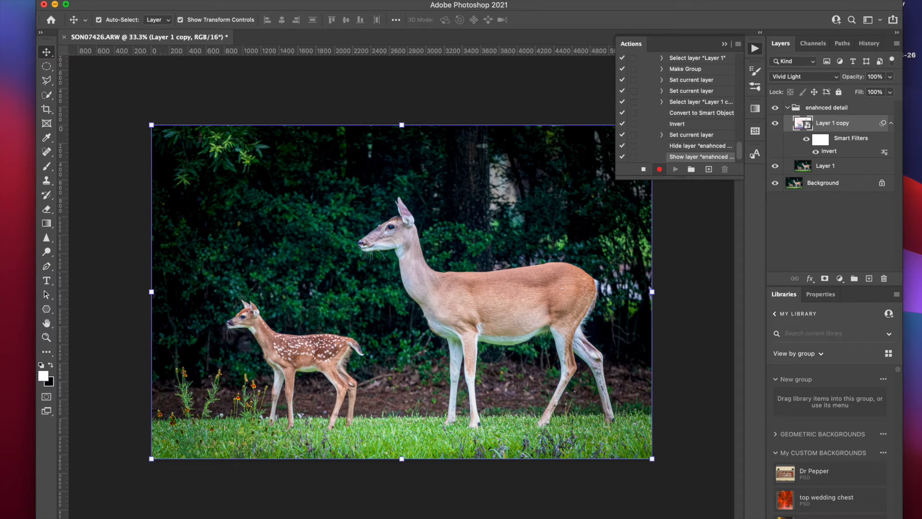
Apply a Surface Blur with radius 35 pixels and threshold 13 levels to Layer 1 copy, and stop recording the action.
click(270, 1)
mouse_move(365, 128)
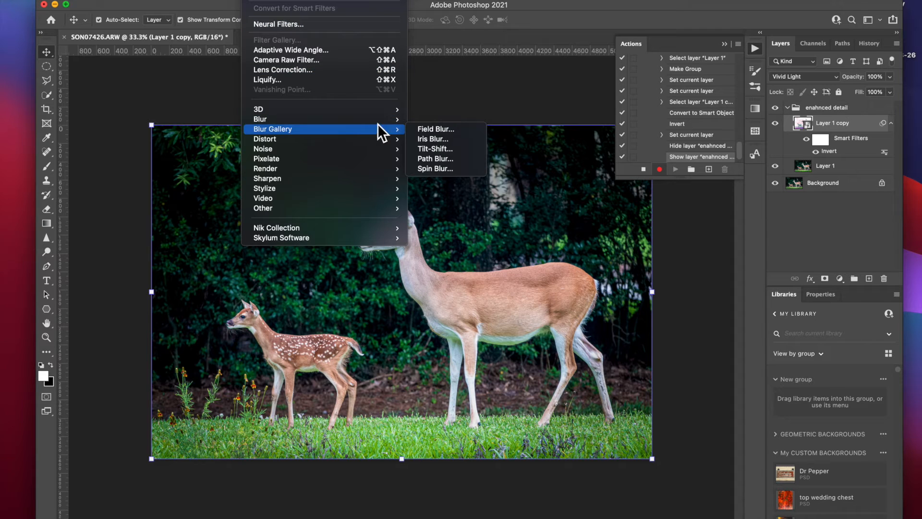
click(445, 218)
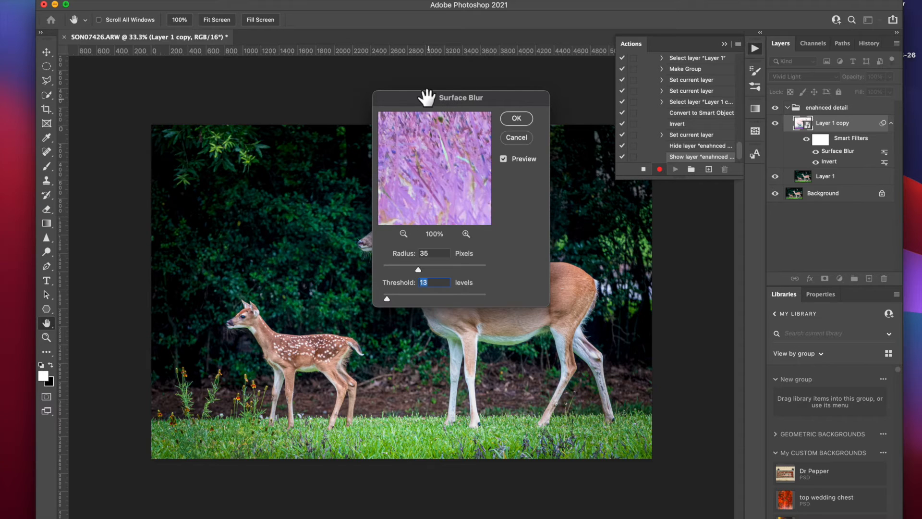
drag(426, 97, 237, 38)
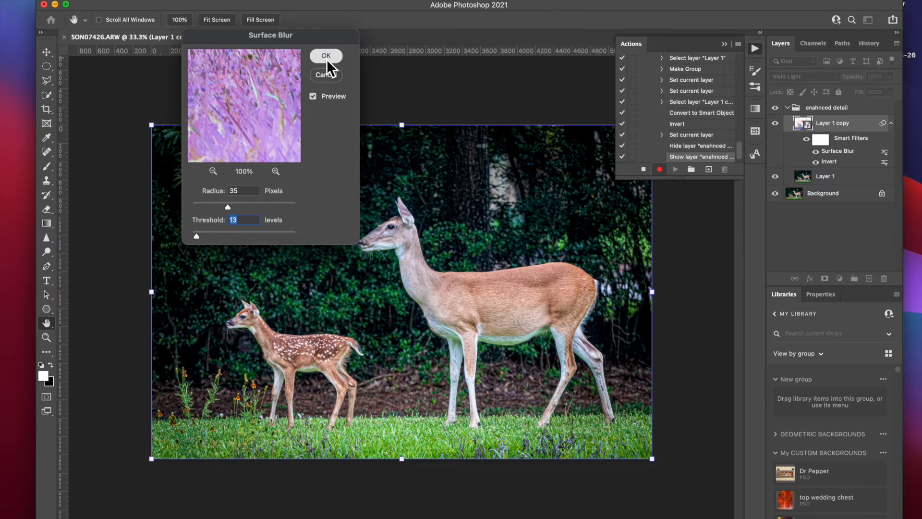
click(326, 57)
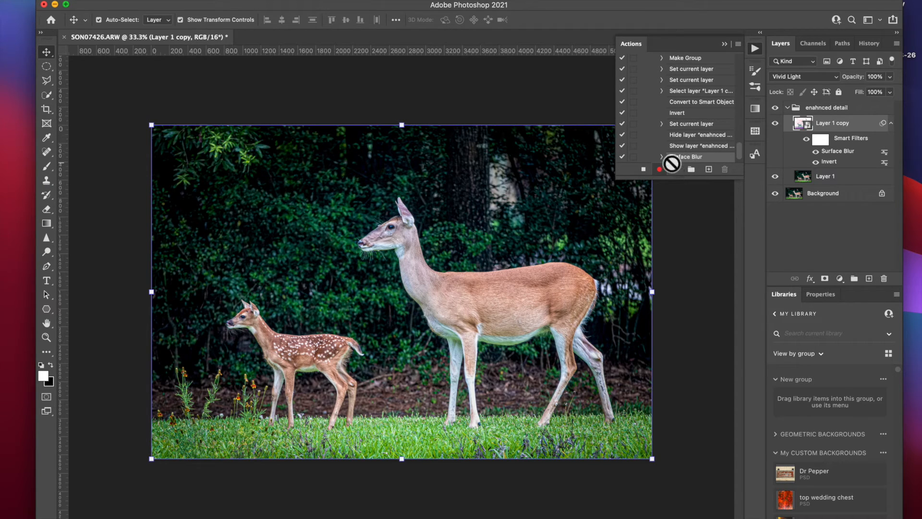
click(643, 169)
Review the recorded steps of the "Enhance detail with blur" action, including the details of its Make Group step.
scroll(688, 140, up, 5)
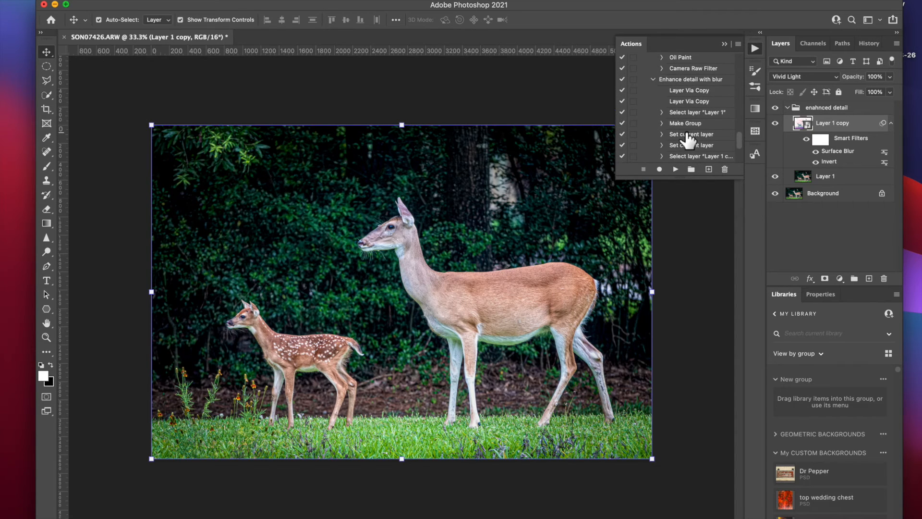
click(653, 80)
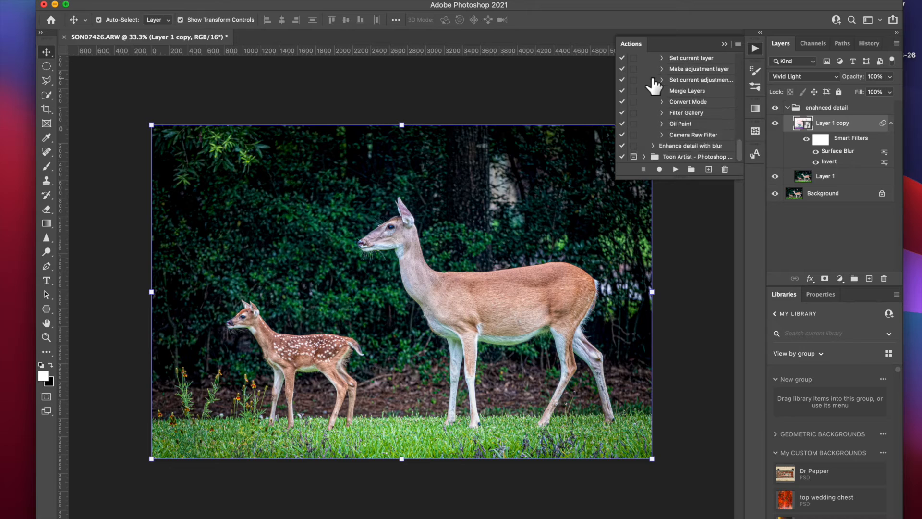
click(653, 146)
scroll(654, 151, down, 6)
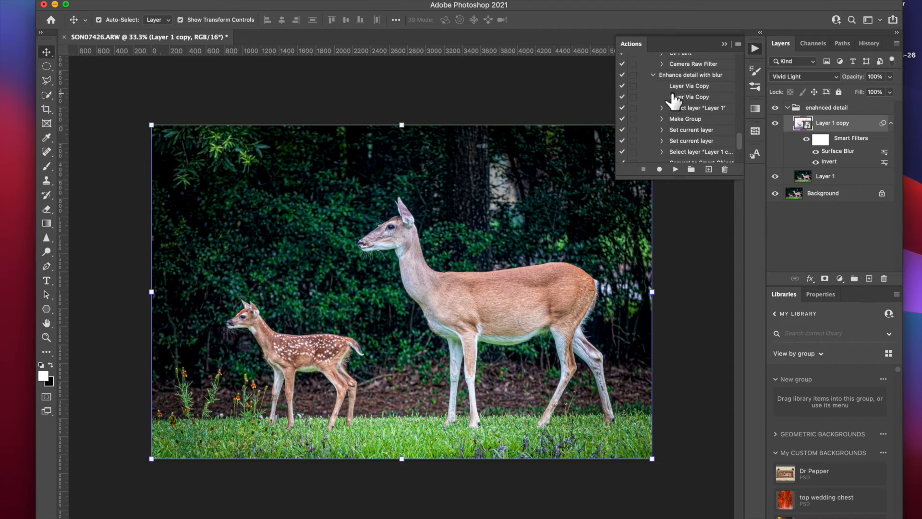
click(662, 119)
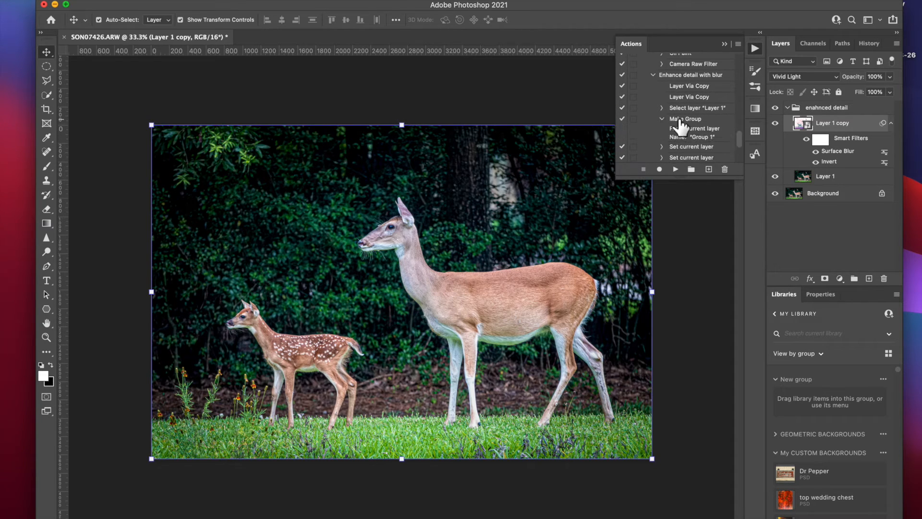
click(662, 119)
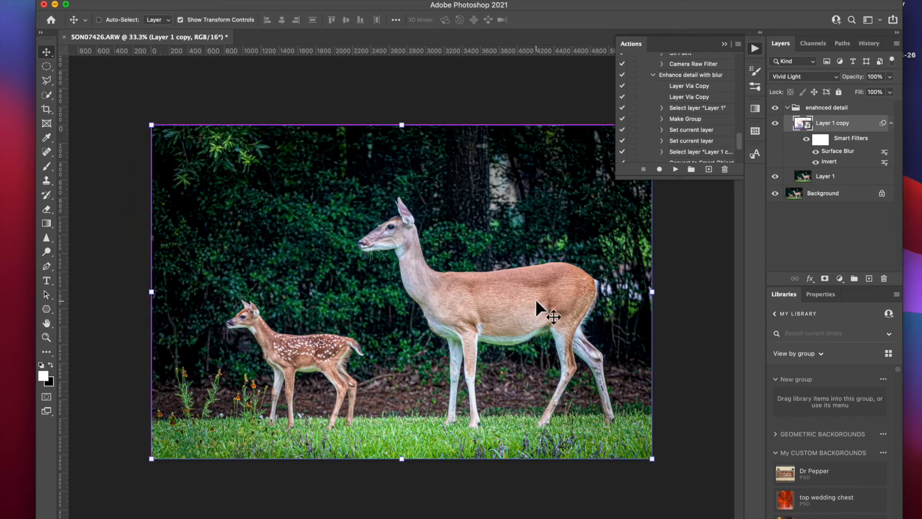
Examine the adult deer's fur at 200% zoom, toggling Layer 1 copy's visibility to compare the detail.
key(super+equal)
key(super+equal)
key(super+equal)
key(super+equal)
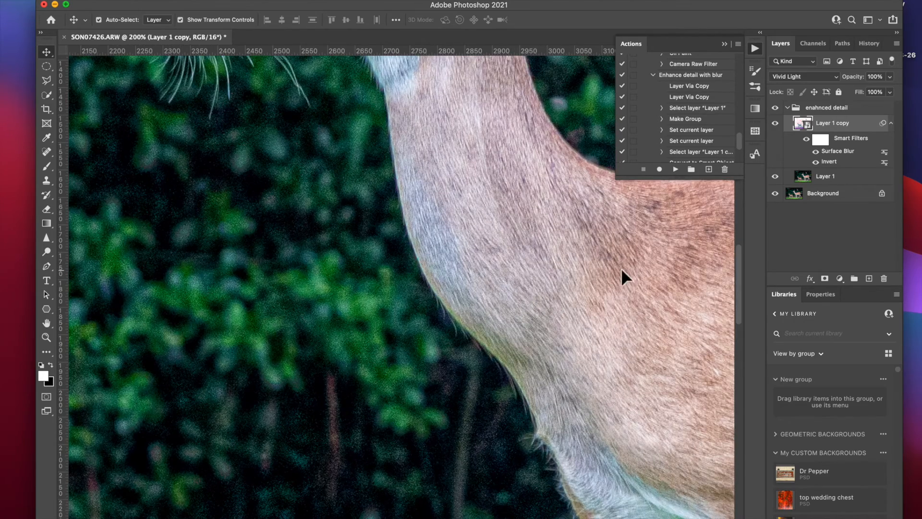
click(775, 123)
click(776, 124)
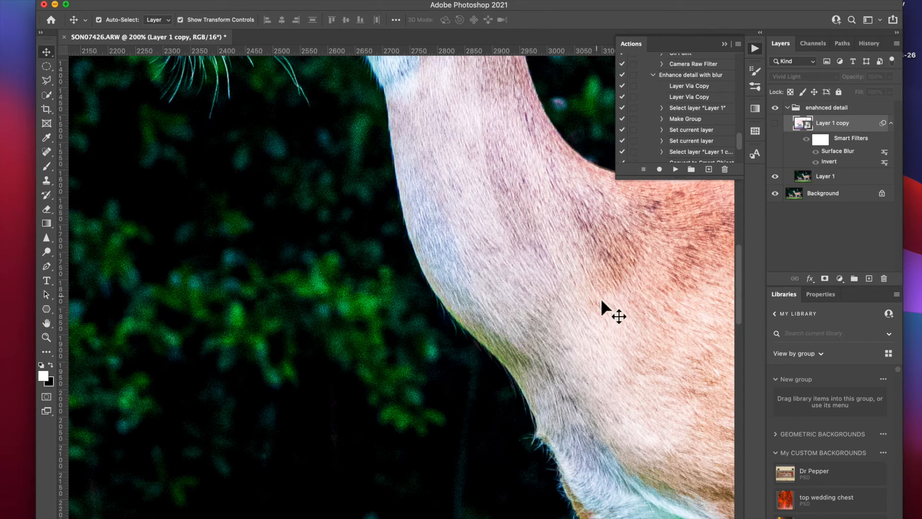
Compare the fur on the adult deer's neck with Layer 1 copy hidden and shown, leaving the layer visible.
click(775, 124)
click(775, 124)
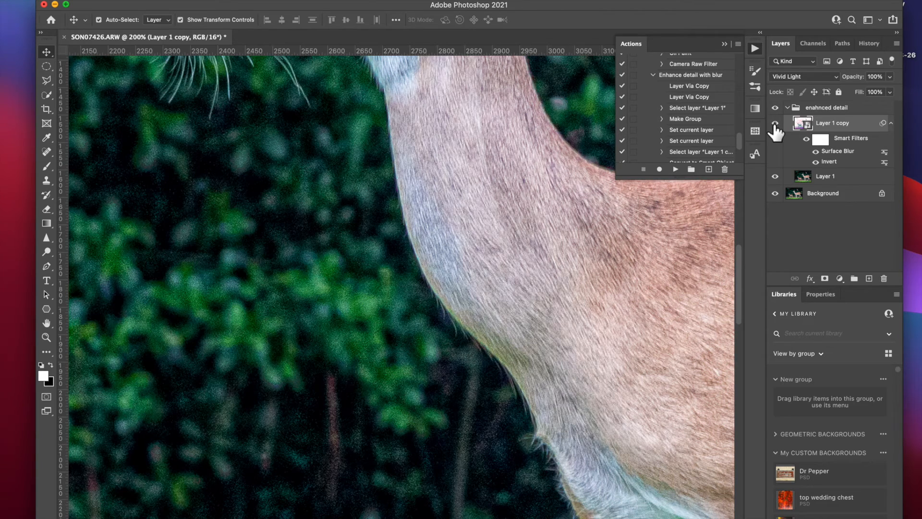
click(775, 124)
scroll(584, 227, up, 3)
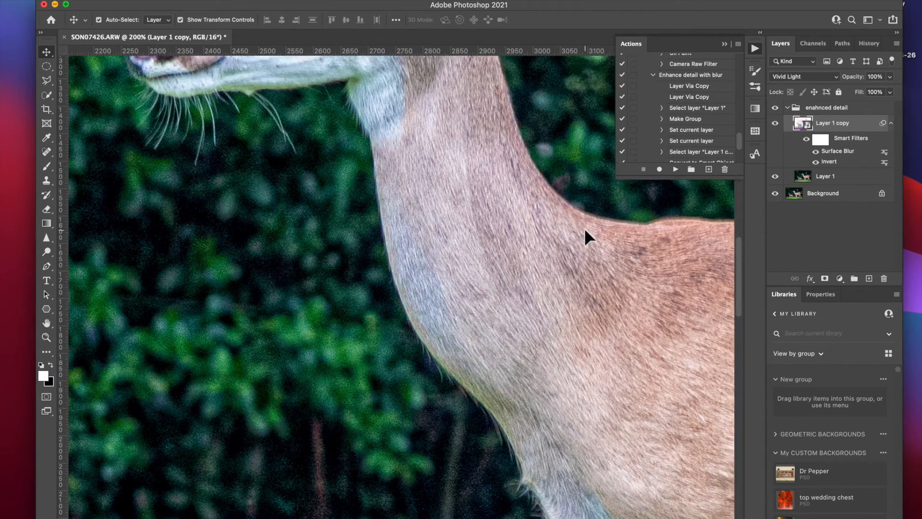
scroll(584, 227, up, 5)
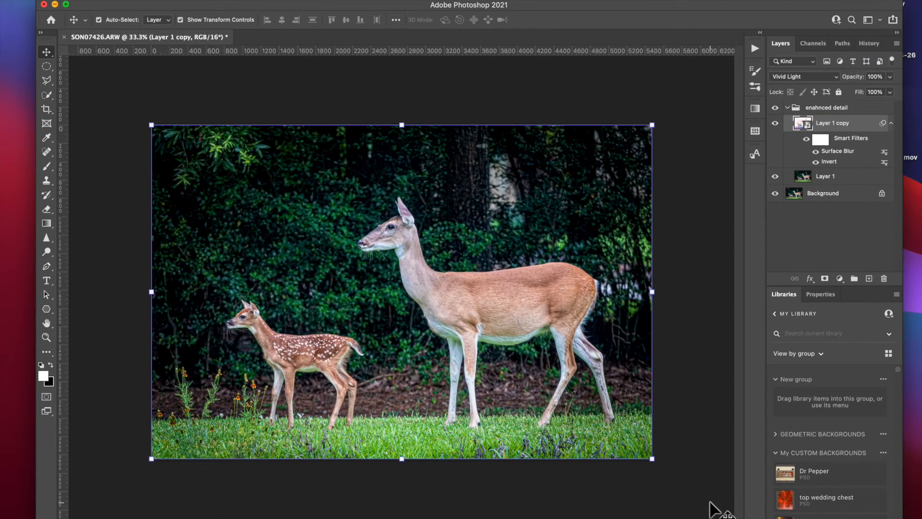
Delete the "enahnced detail" group, and run the "Enhance detail with blur" action on the Background layer.
click(798, 114)
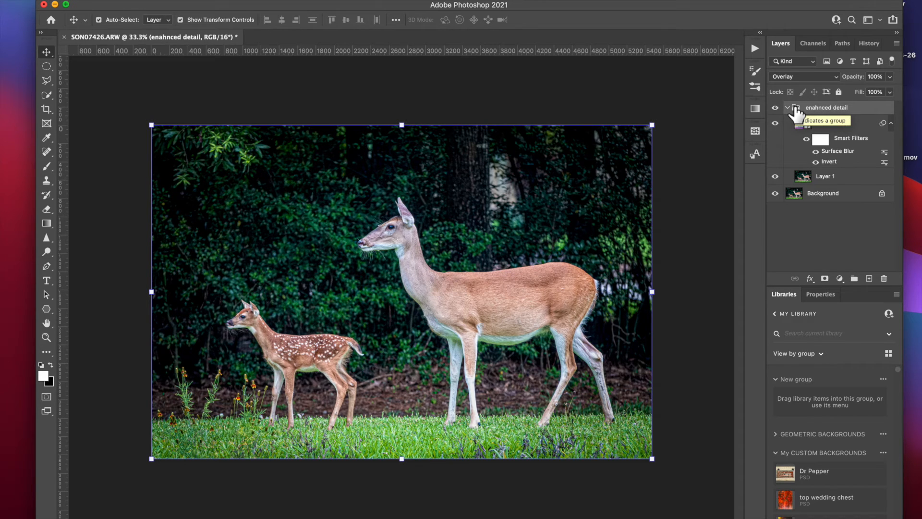
drag(797, 111, 884, 277)
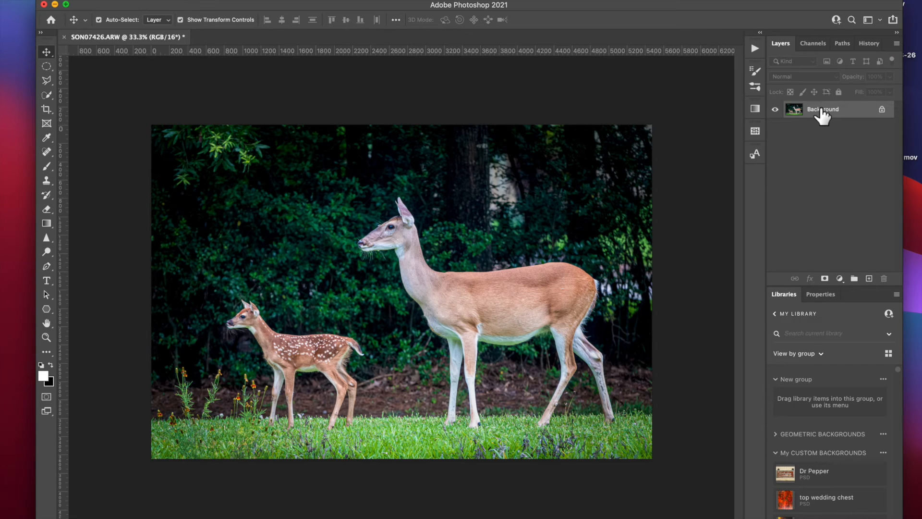
click(754, 50)
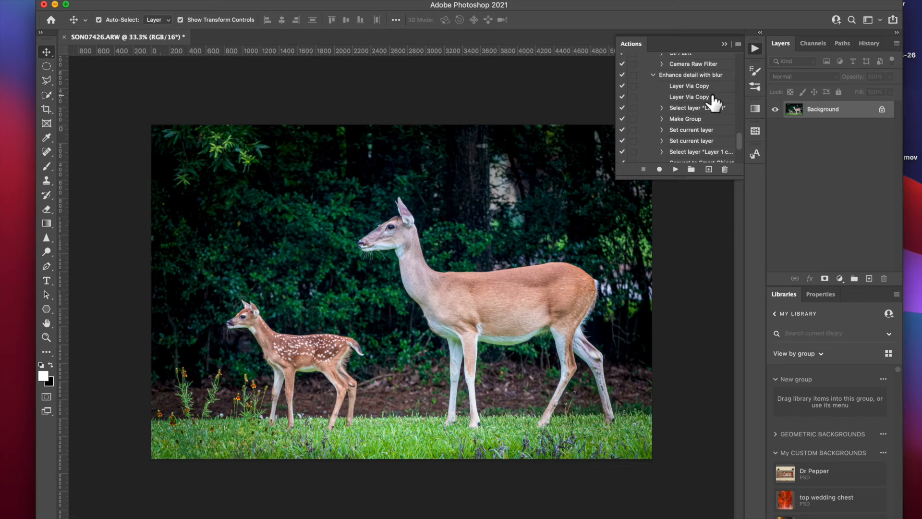
click(688, 76)
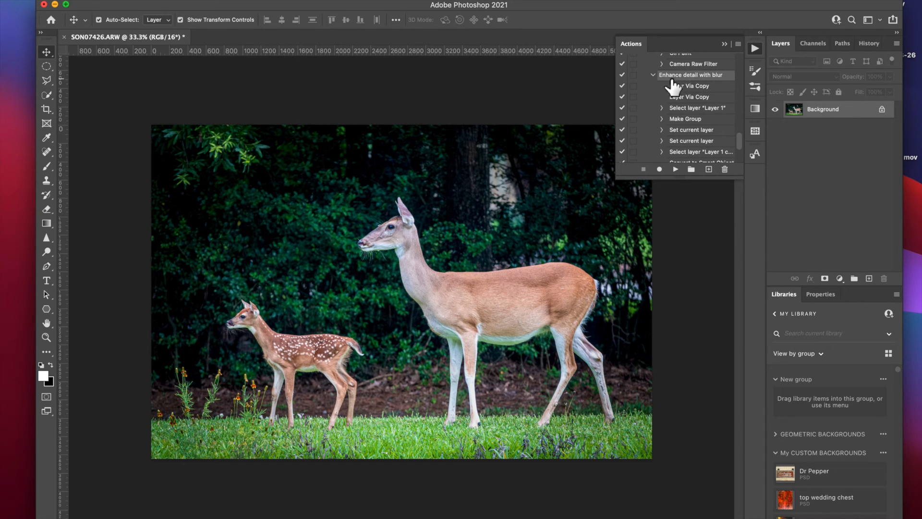
click(675, 170)
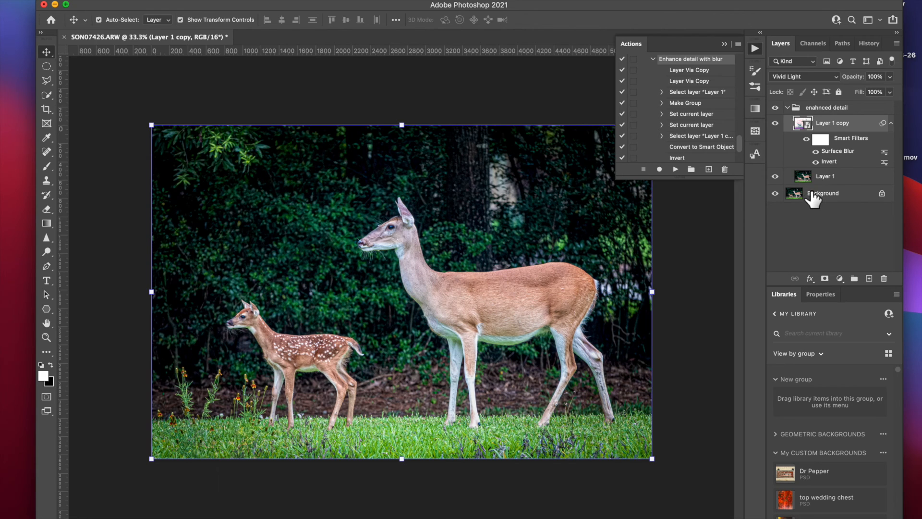
Select the Background layer, and hide and reshow the "enahnced detail" group to compare the whole photo before and after.
click(812, 197)
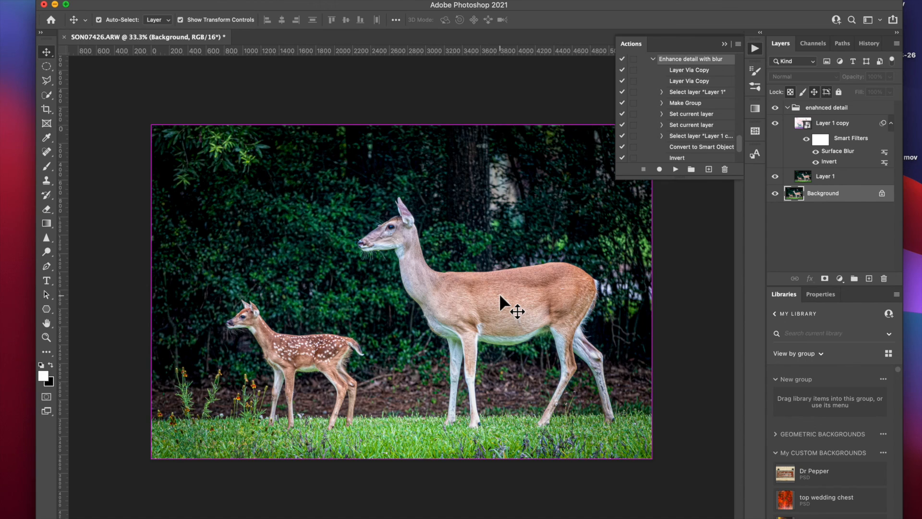
click(776, 108)
click(776, 108)
click(776, 108)
click(776, 109)
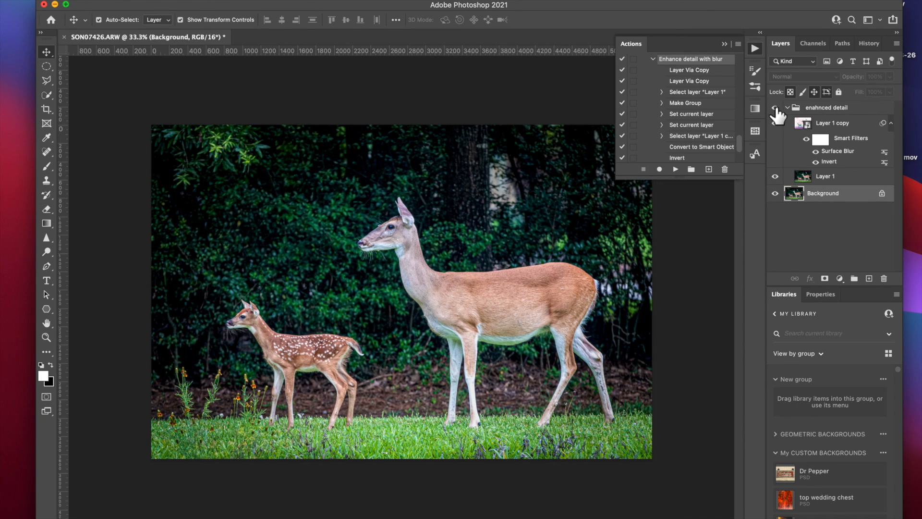